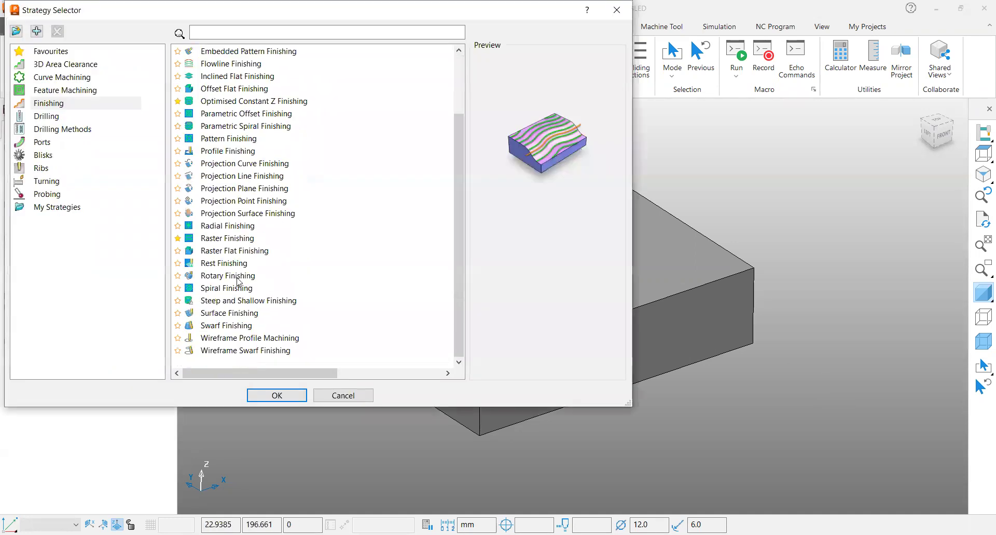
Choose Surface Finishing and set tool 1's holder overhang to 15.0, giving a 135.0 gauge length.
{"action": "scroll", "coordinate": [240, 327], "scroll_direction": "down", "scroll_amount": 2}
{"action": "left_click", "coordinate": [225, 314]}
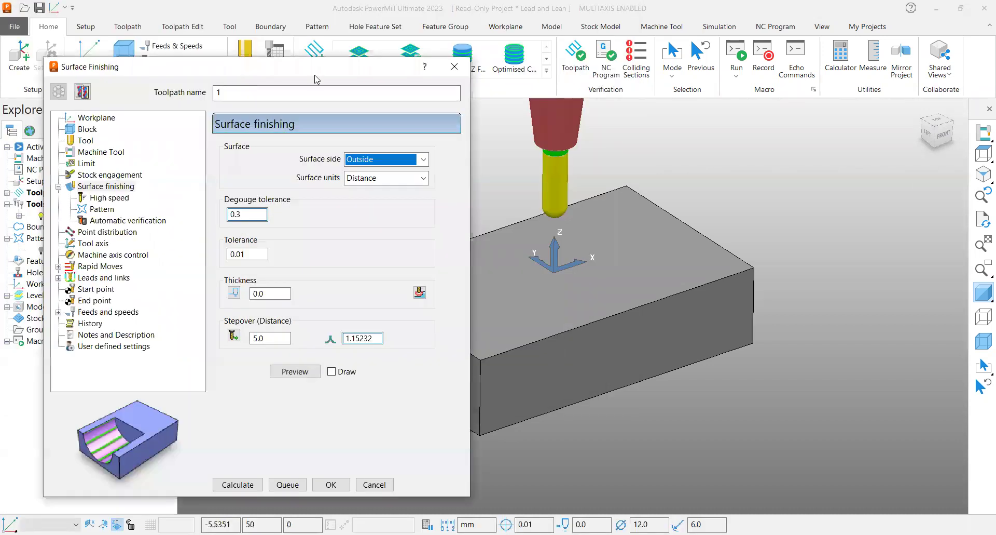
{"action": "left_click", "coordinate": [136, 139]}
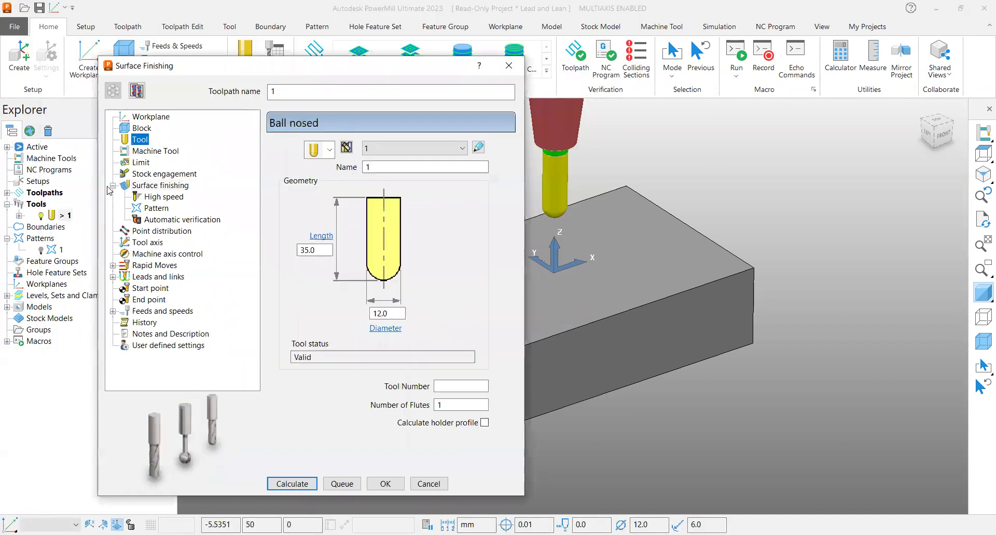
{"action": "left_click", "coordinate": [479, 149]}
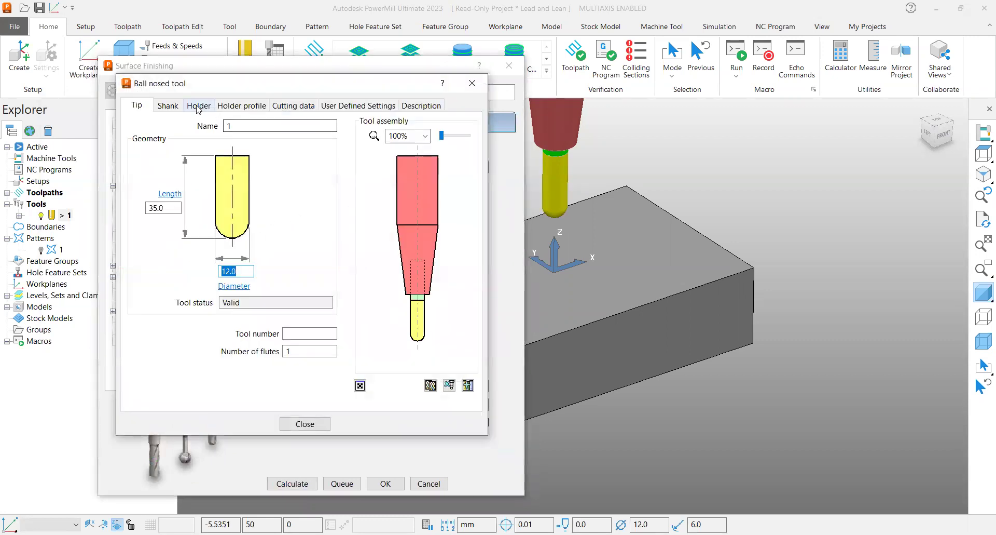
{"action": "left_click", "coordinate": [198, 105]}
{"action": "double_click", "coordinate": [298, 304]}
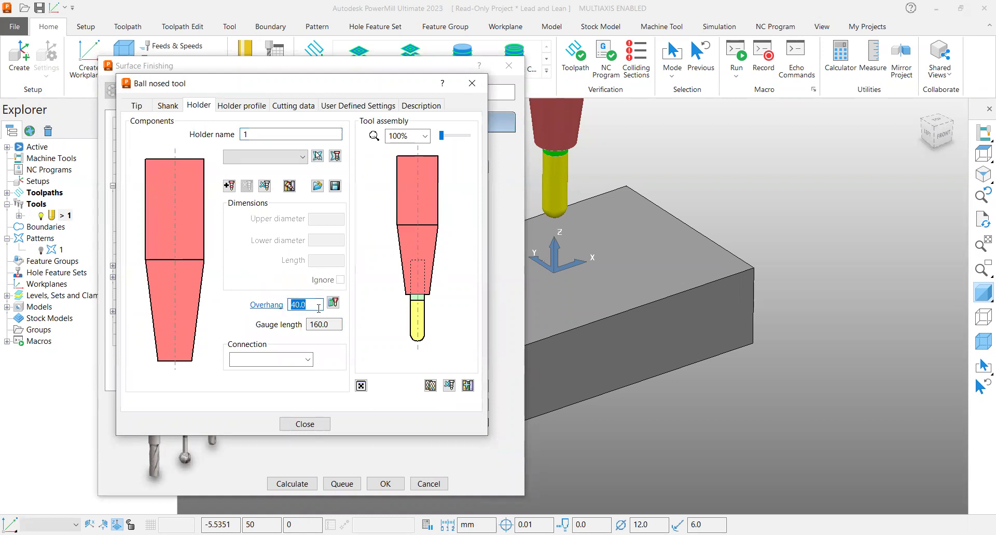
{"action": "type", "text": "15"}
{"action": "key", "text": "Return"}
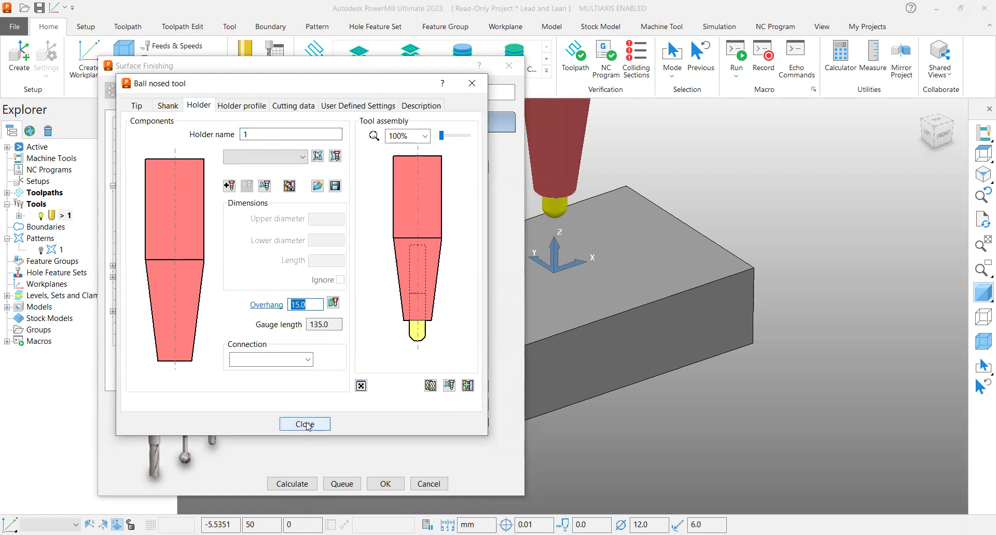
{"action": "left_click", "coordinate": [306, 424]}
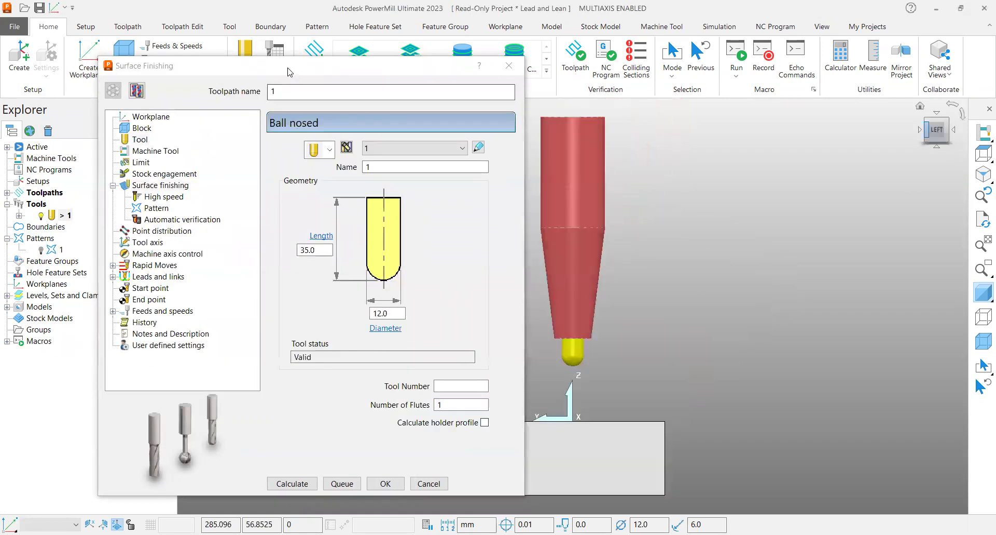
{"action": "scroll", "coordinate": [647, 304], "scroll_direction": "up", "scroll_amount": 3}
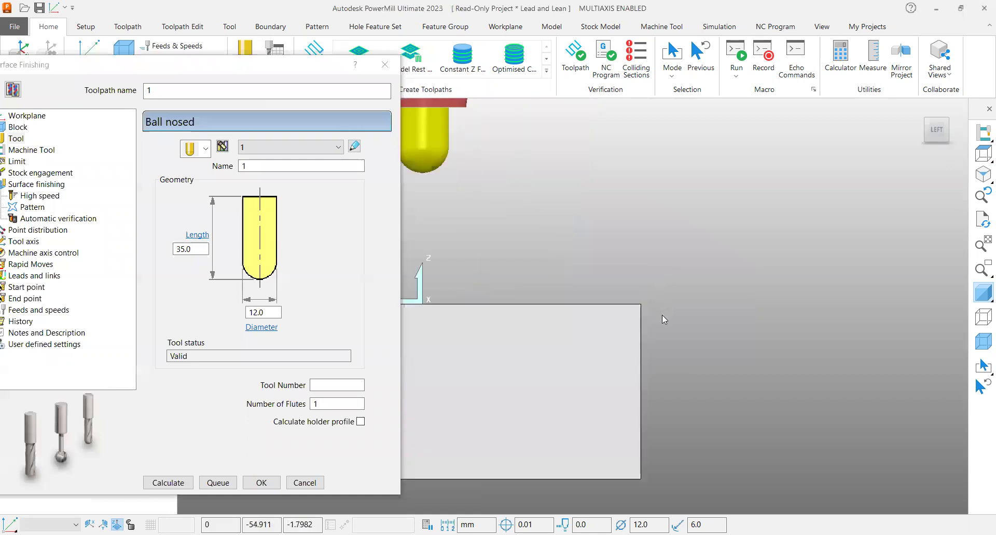
{"action": "scroll", "coordinate": [672, 333], "scroll_direction": "down", "scroll_amount": 1}
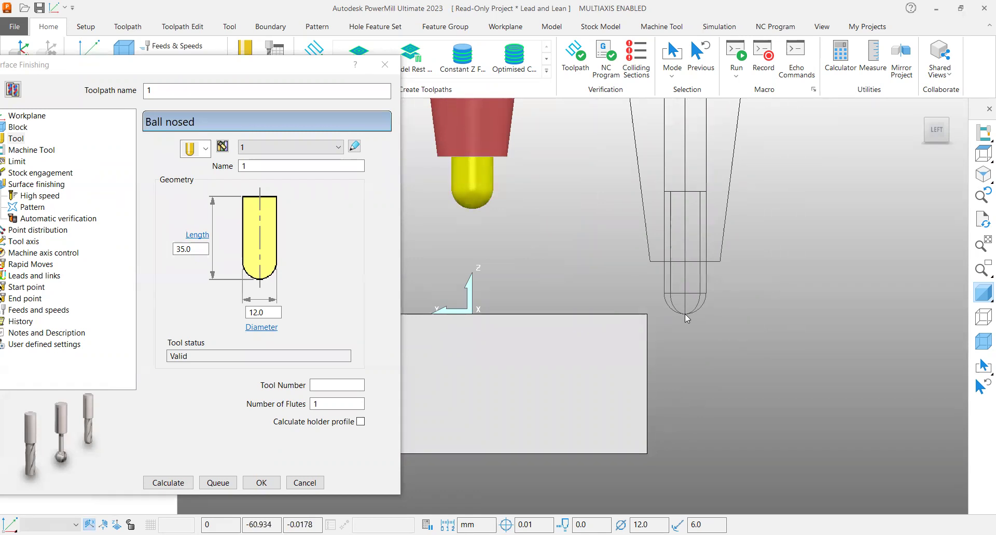
{"action": "middle_click_drag", "start_coordinate": [704, 308], "coordinate": [555, 354]}
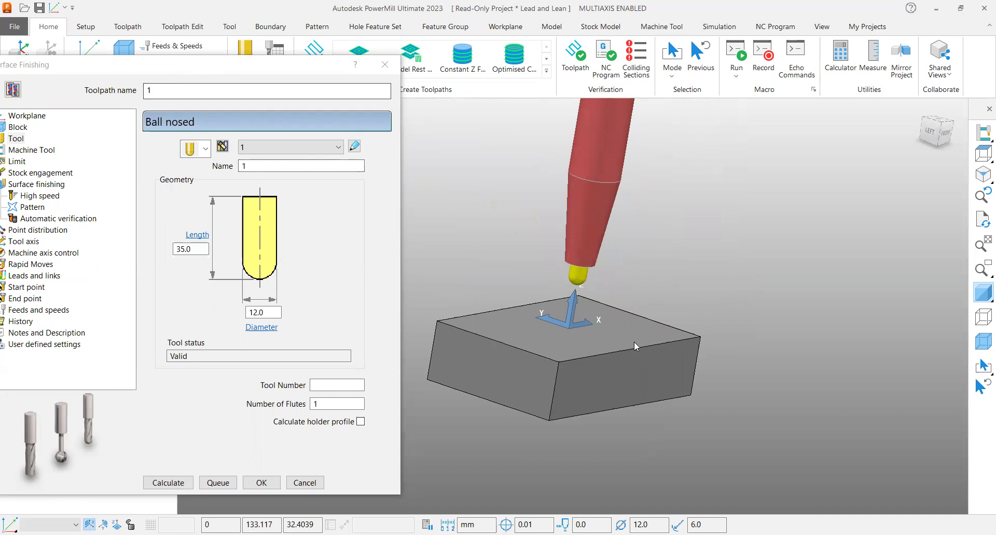
{"action": "middle_click_drag", "start_coordinate": [635, 341], "coordinate": [655, 328]}
{"action": "scroll", "coordinate": [705, 318], "scroll_direction": "up", "scroll_amount": 5}
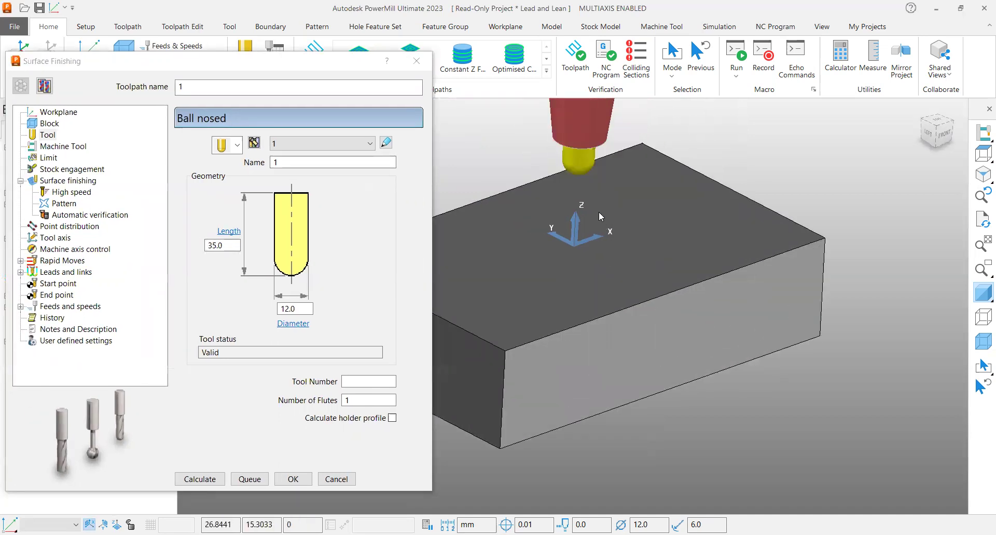
Preview the surface finishing passes on the block's side face.
{"action": "left_click", "coordinate": [62, 239]}
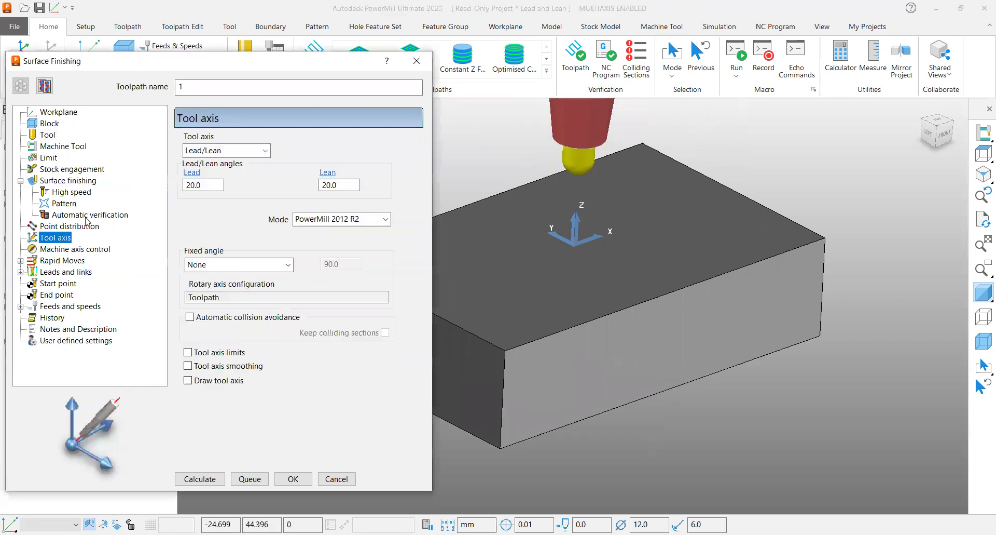
{"action": "left_click", "coordinate": [62, 181]}
{"action": "left_click", "coordinate": [254, 366]}
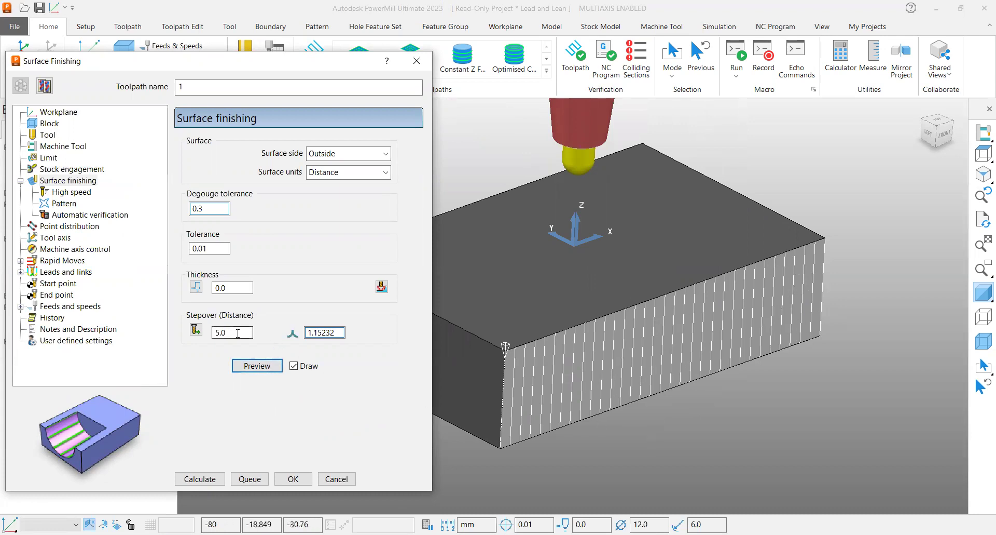
Set the pattern direction to V and the pass ordering to Two way.
{"action": "left_click", "coordinate": [63, 203]}
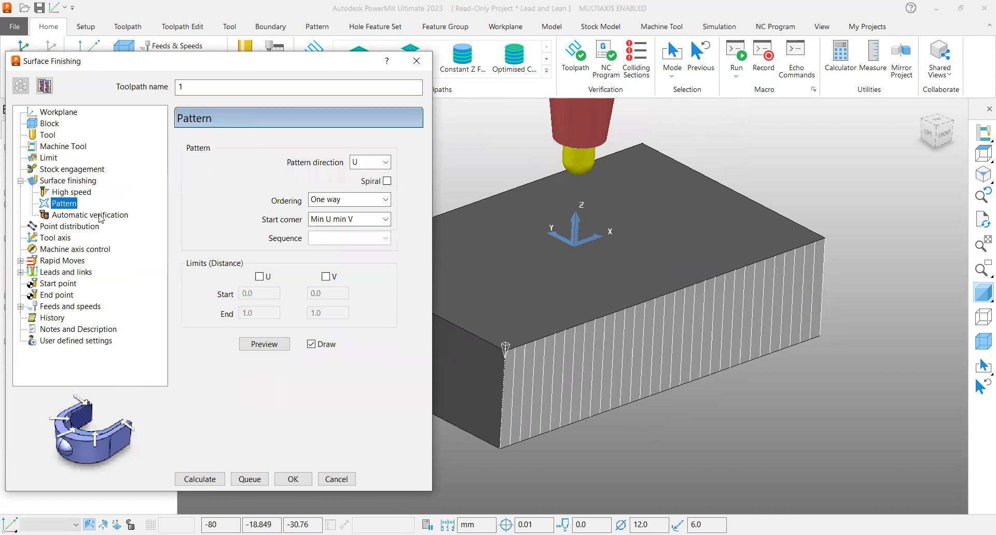
{"action": "left_click", "coordinate": [380, 165]}
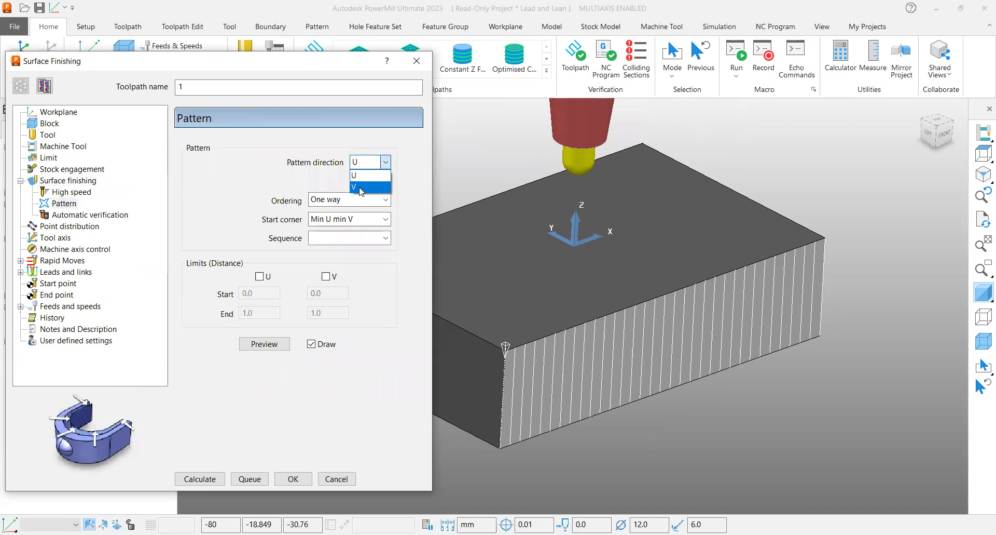
{"action": "left_click", "coordinate": [280, 344]}
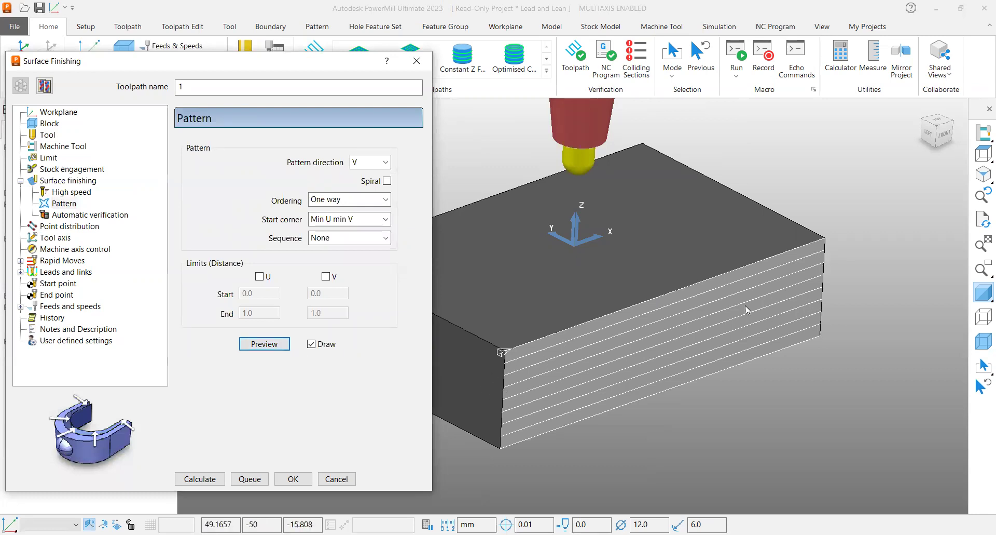
{"action": "left_click", "coordinate": [352, 201]}
{"action": "left_click", "coordinate": [351, 225]}
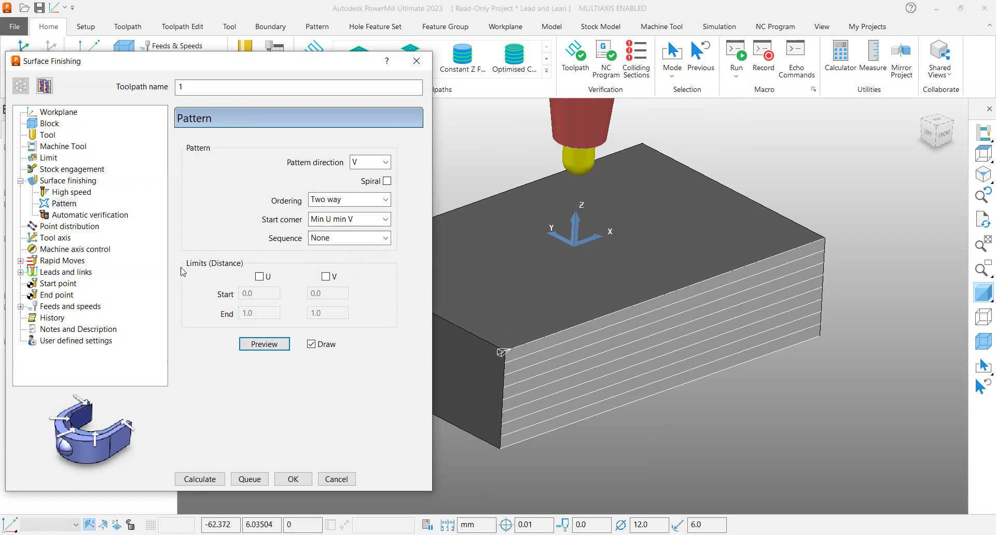
{"action": "left_click", "coordinate": [57, 238]}
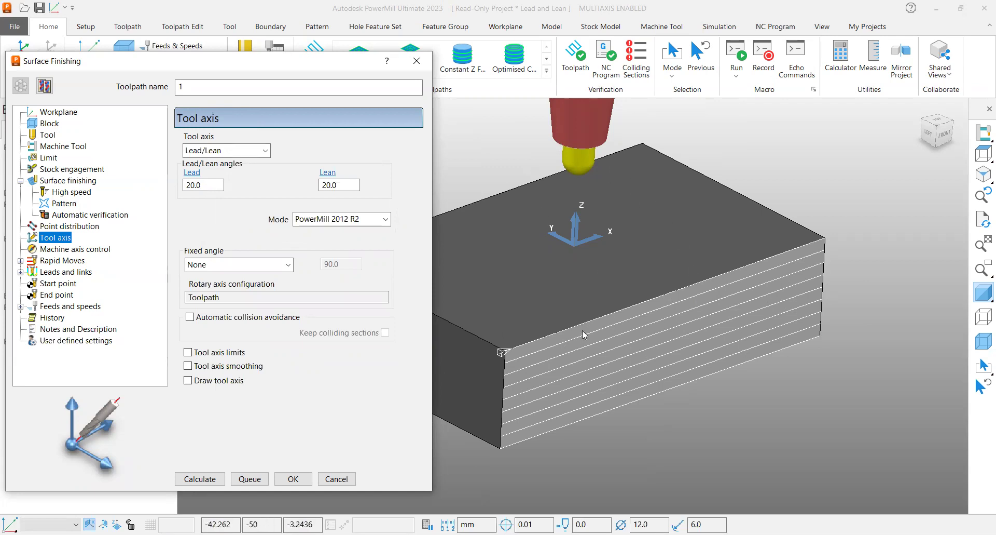
Orbit around the block and select the 20.0 lead and lean angle values.
{"action": "middle_click_drag", "start_coordinate": [582, 335], "coordinate": [649, 338]}
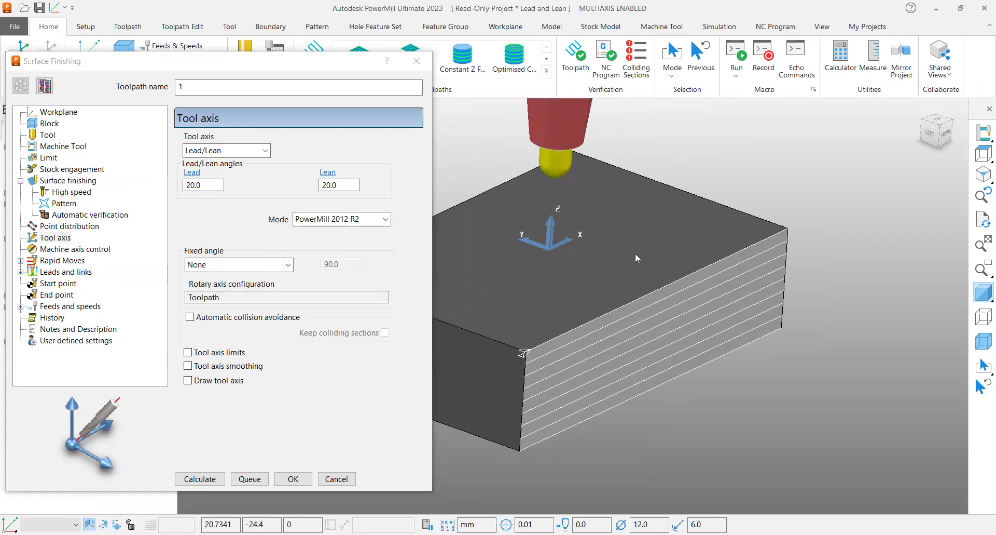
{"action": "middle_click_drag", "start_coordinate": [635, 253], "coordinate": [571, 294]}
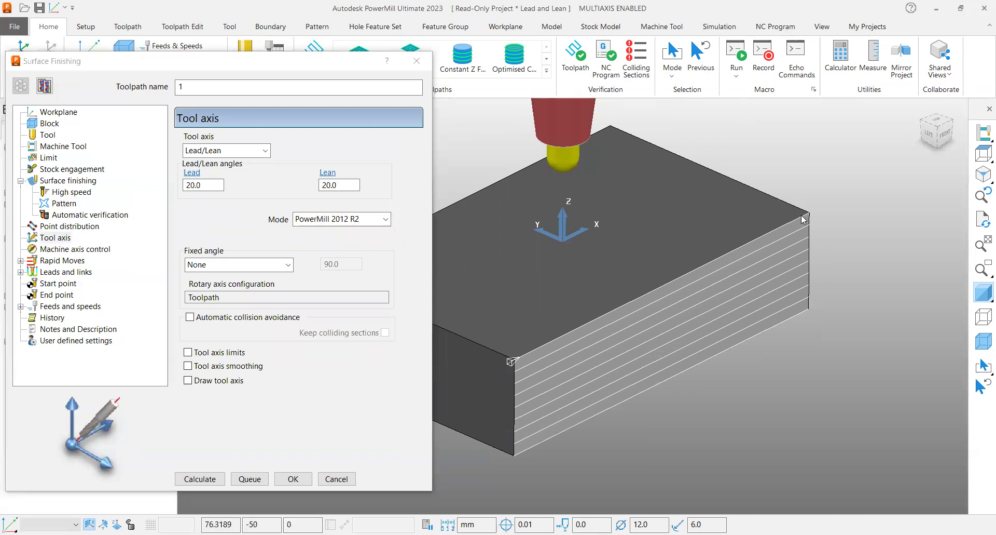
{"action": "double_click", "coordinate": [205, 186]}
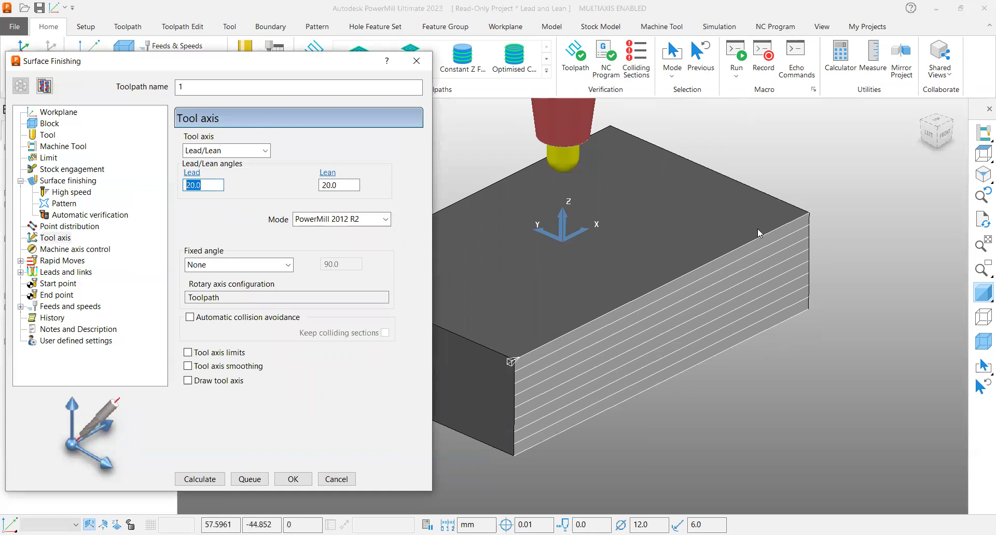
{"action": "left_click", "coordinate": [339, 184]}
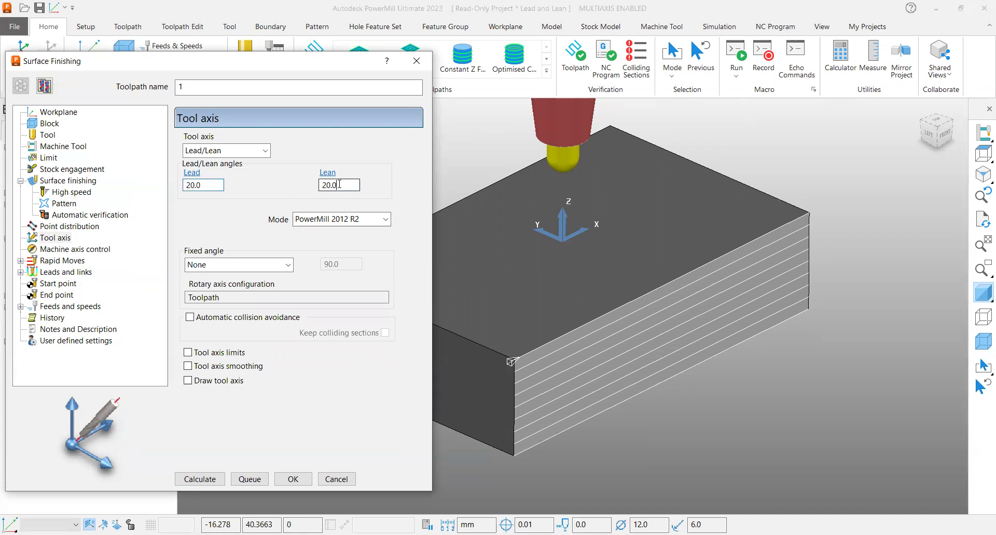
{"action": "double_click", "coordinate": [340, 184]}
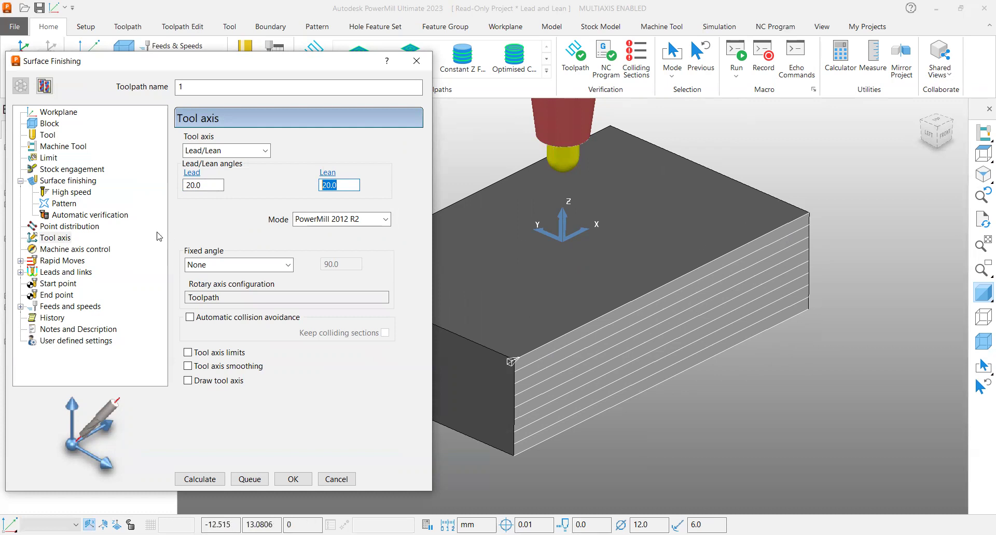
Change the pattern's pass ordering to One way.
{"action": "left_click", "coordinate": [64, 206]}
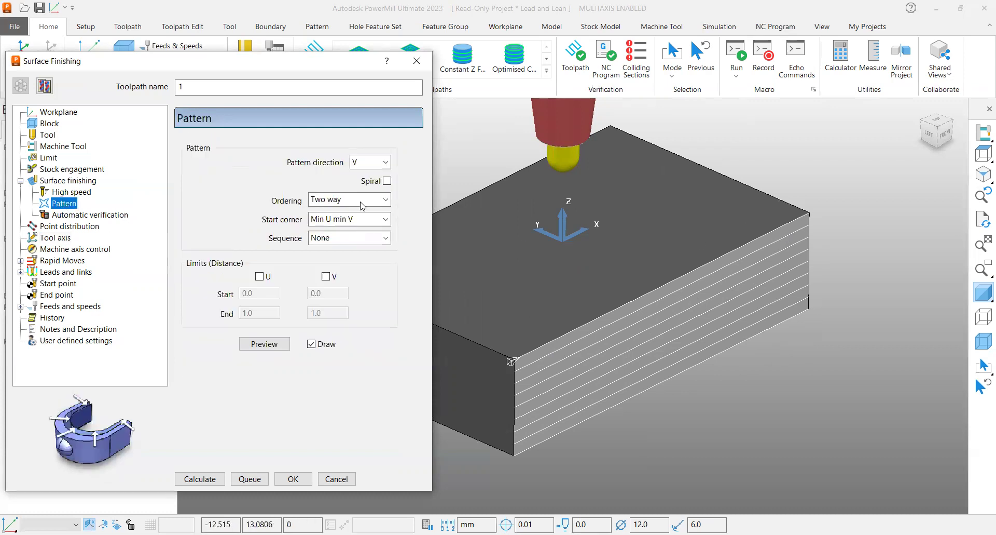
{"action": "left_click", "coordinate": [347, 200]}
{"action": "left_click", "coordinate": [336, 215]}
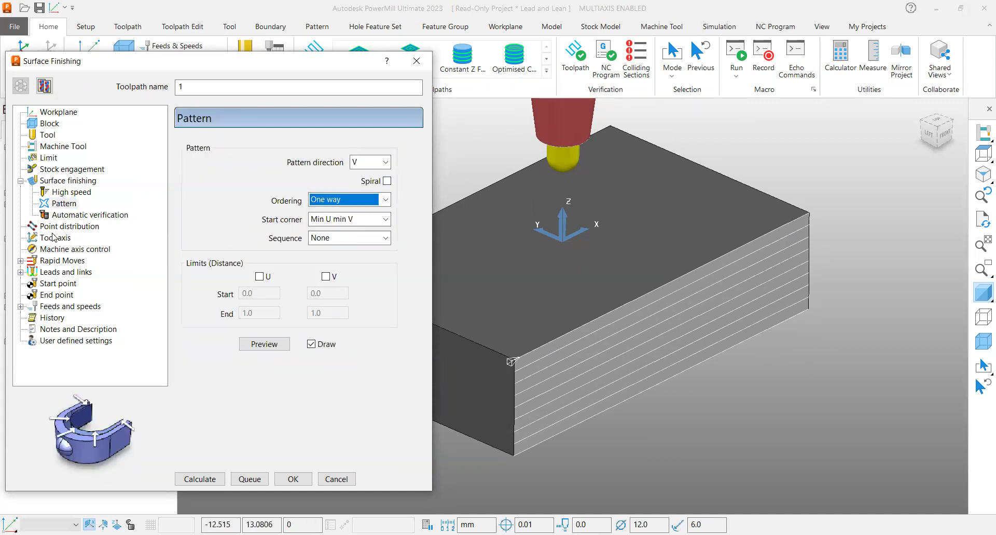
Set the Lead/Lean tool axis to a 0 lead angle and a 30 lean angle.
{"action": "left_click", "coordinate": [55, 237]}
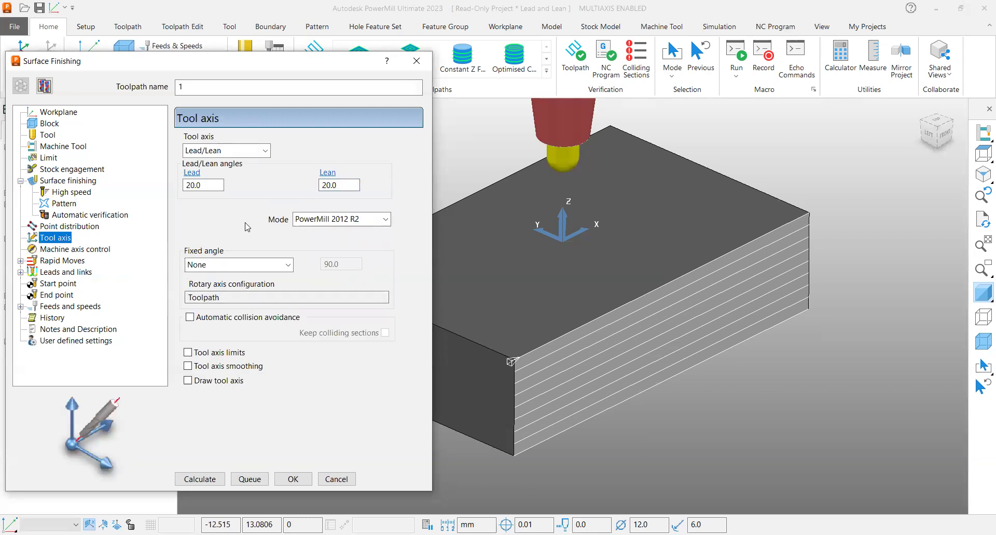
{"action": "left_click_drag", "start_coordinate": [205, 189], "coordinate": [114, 200]}
{"action": "type", "text": "0"}
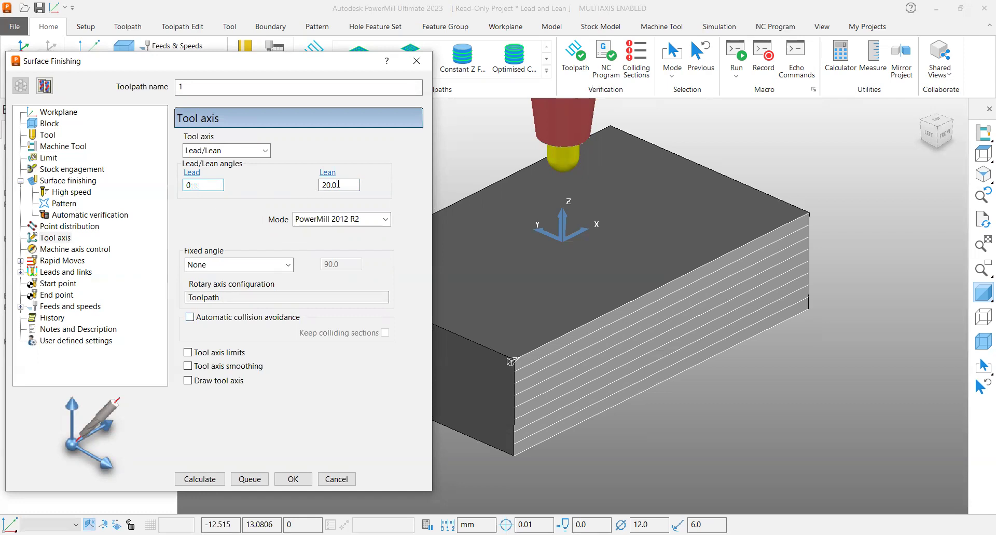
{"action": "left_click", "coordinate": [347, 185]}
{"action": "left_click_drag", "start_coordinate": [347, 185], "coordinate": [299, 186]}
{"action": "type", "text": "30"}
{"action": "left_click", "coordinate": [212, 185]}
{"action": "middle_click_drag", "start_coordinate": [579, 291], "coordinate": [555, 290]}
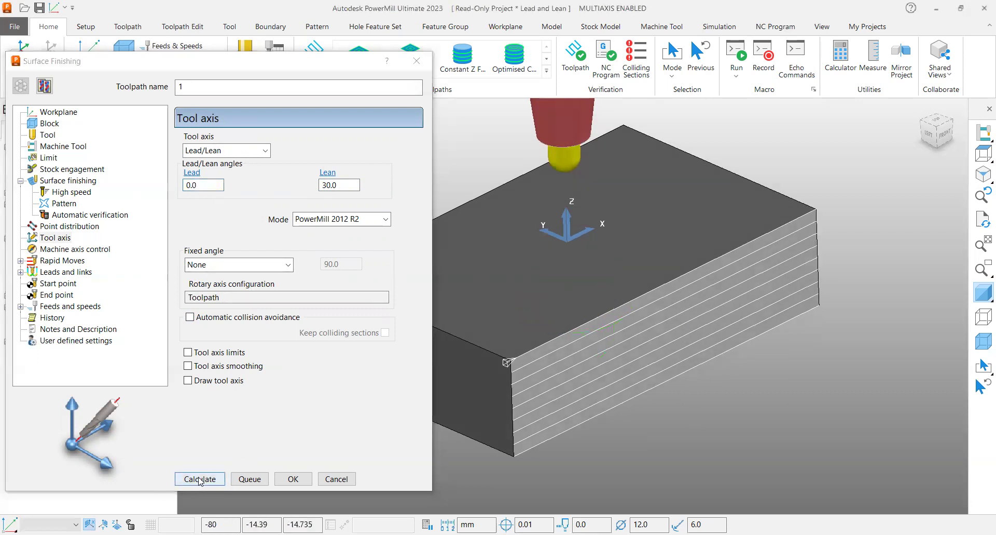
Calculate toolpath 1 and load it into the simulation from the start.
{"action": "left_click", "coordinate": [201, 479]}
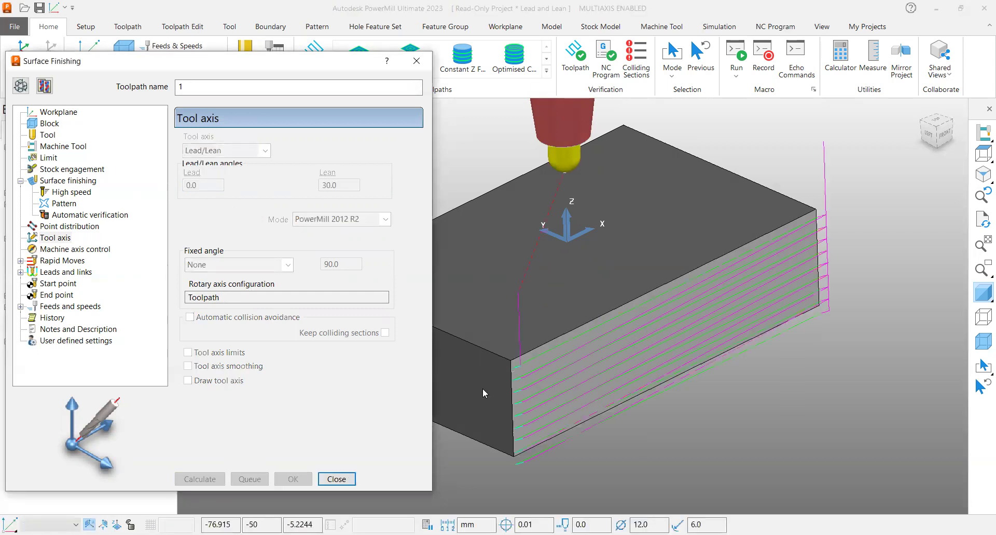
{"action": "left_click", "coordinate": [336, 478]}
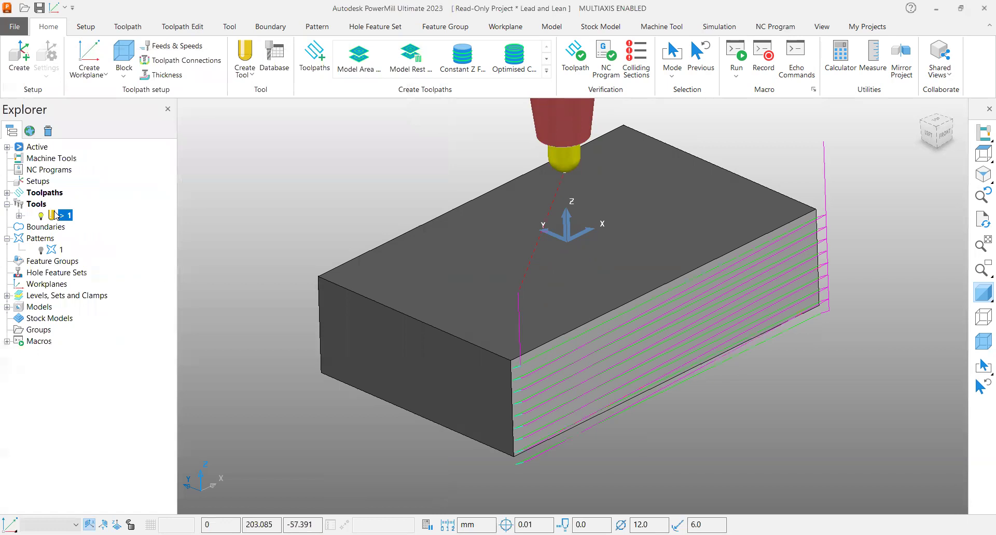
{"action": "right_click", "coordinate": [66, 205]}
{"action": "left_click", "coordinate": [104, 155]}
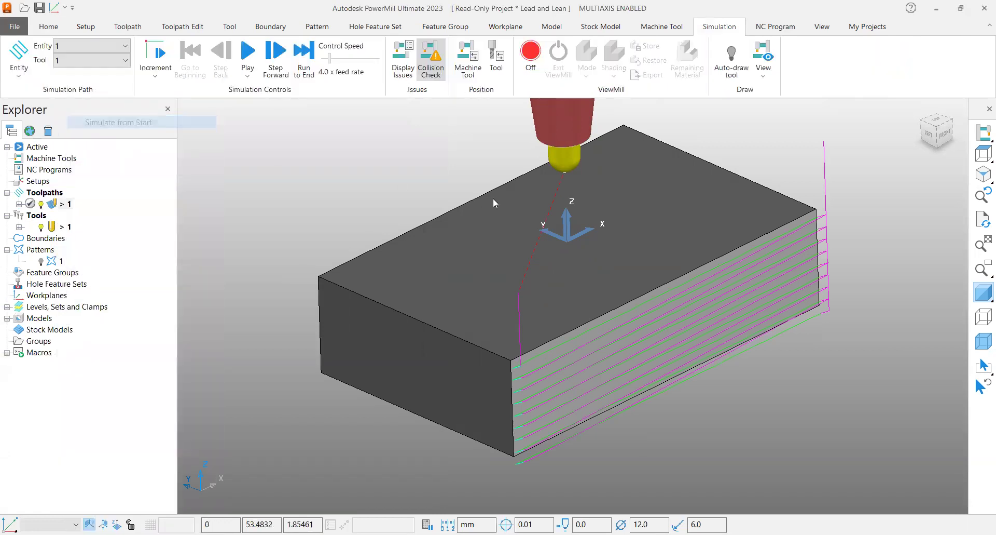
Play the simulation at a faster speed, viewing the block from the left and isometrically.
{"action": "left_click", "coordinate": [247, 54]}
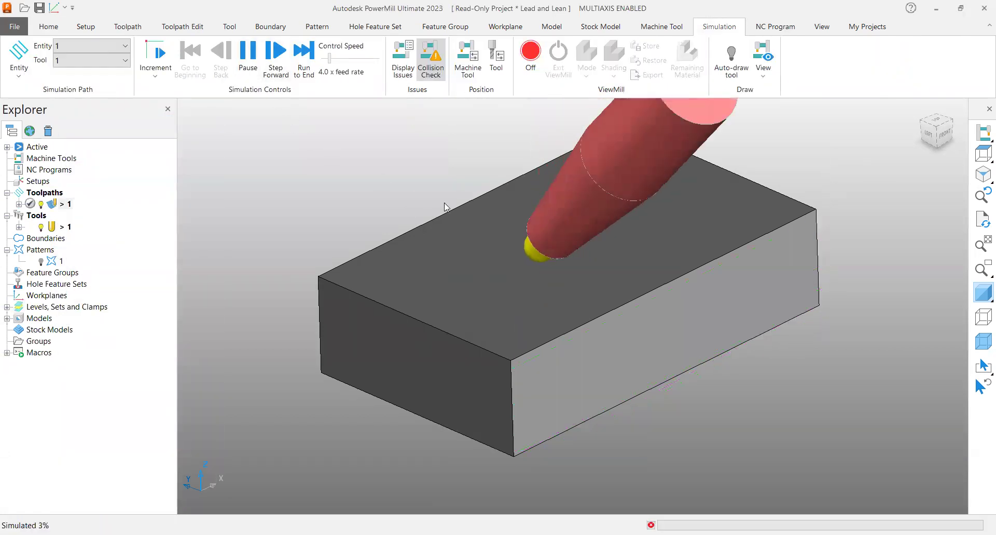
{"action": "scroll", "coordinate": [505, 293], "scroll_direction": "down", "scroll_amount": 1}
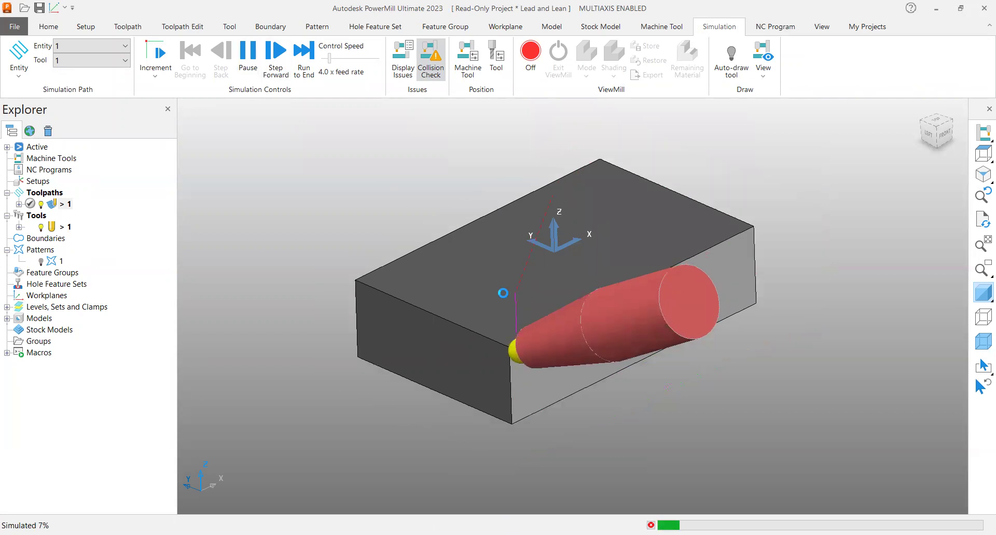
{"action": "left_click", "coordinate": [928, 138]}
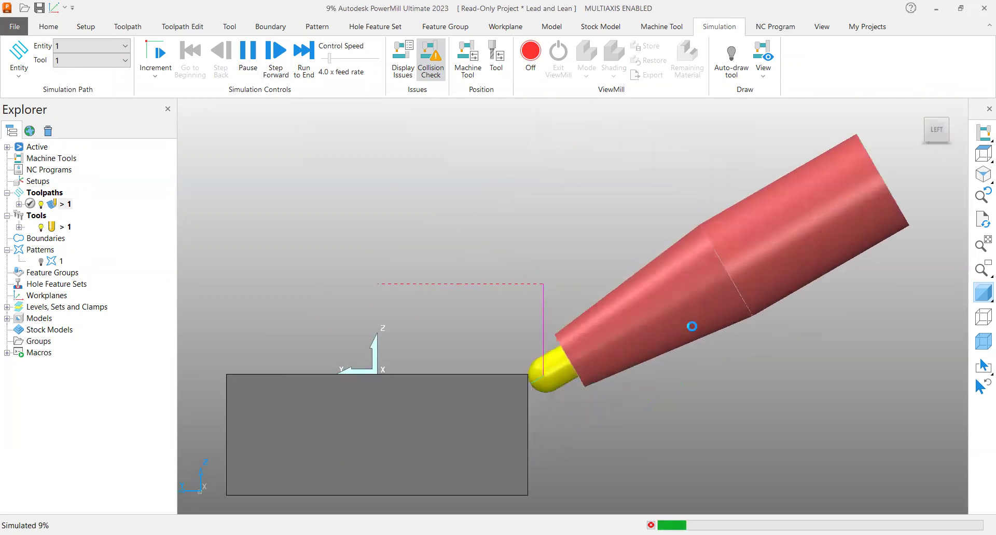
{"action": "scroll", "coordinate": [574, 246], "scroll_direction": "down", "scroll_amount": 1}
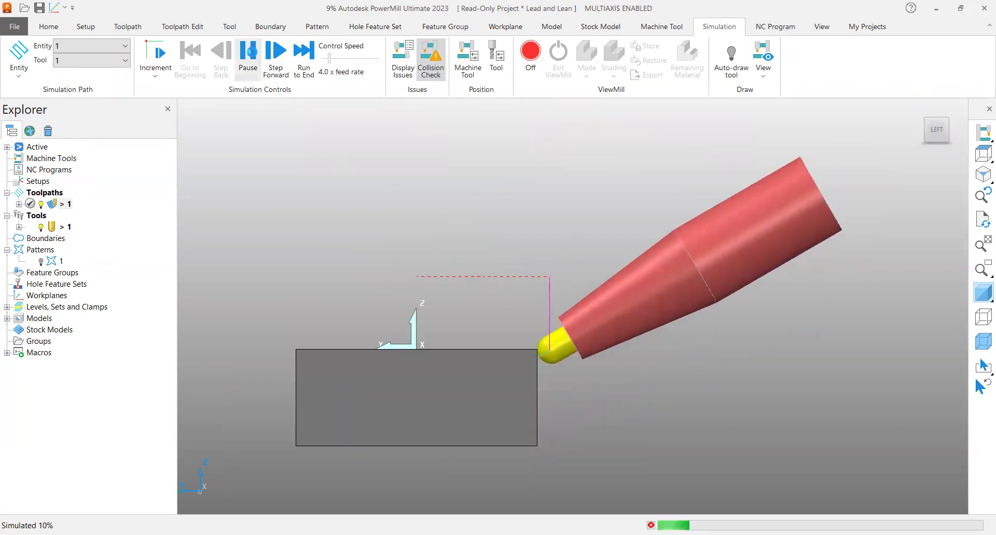
{"action": "left_click_drag", "start_coordinate": [329, 59], "coordinate": [347, 59]}
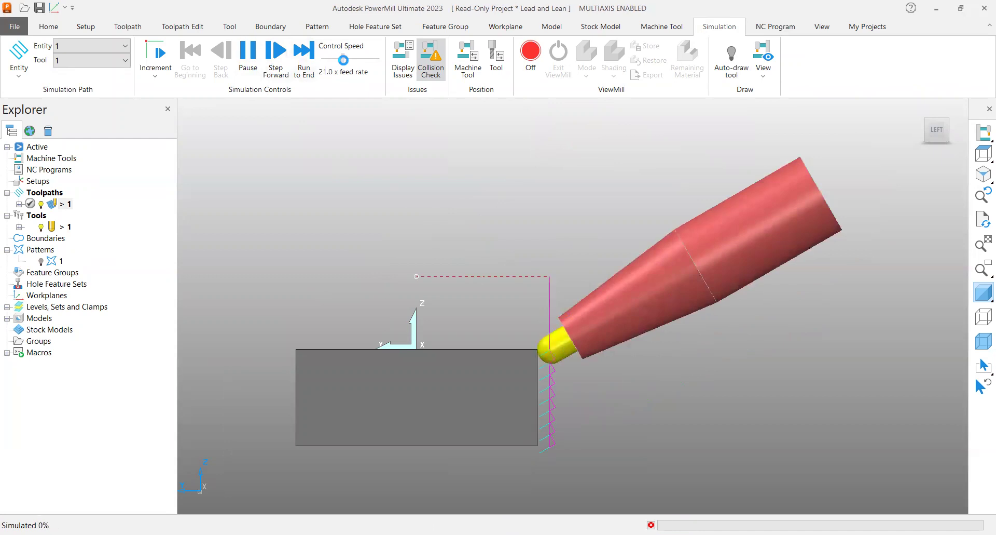
{"action": "middle_click_drag", "start_coordinate": [691, 199], "coordinate": [752, 337]}
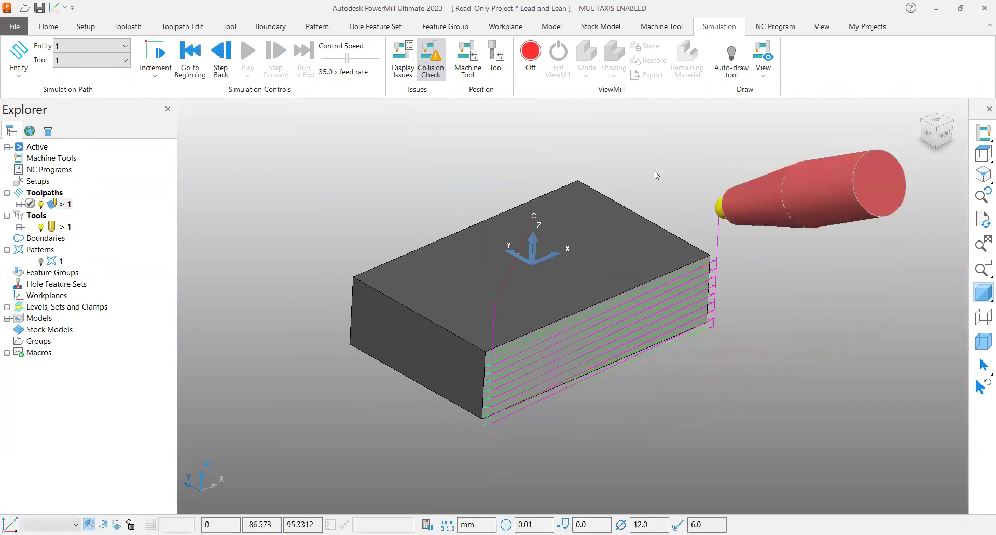
{"action": "middle_click_drag", "start_coordinate": [622, 297], "coordinate": [711, 328]}
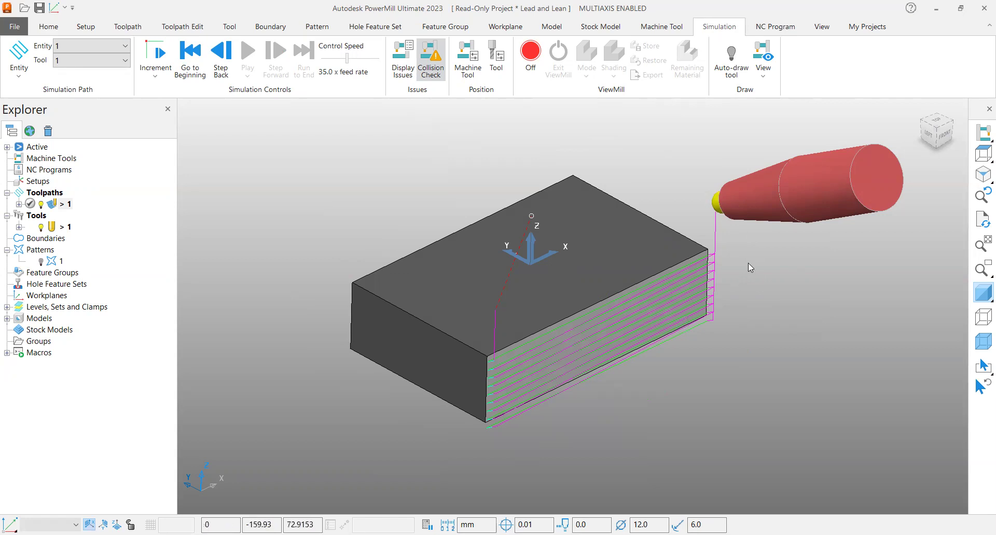
Edit toolpath 1's settings to a 30 lead angle and recalculate it.
{"action": "right_click", "coordinate": [61, 206]}
{"action": "left_click", "coordinate": [99, 163]}
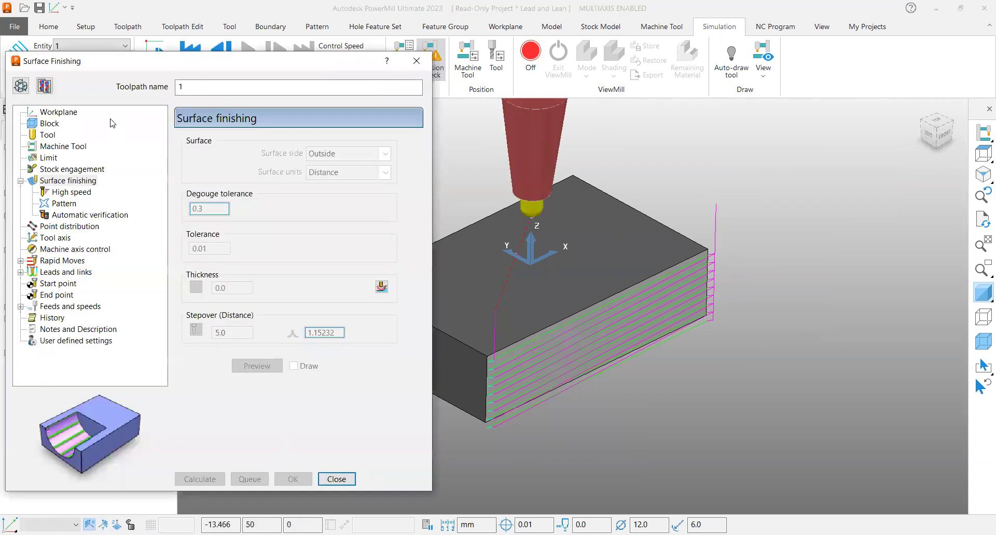
{"action": "left_click", "coordinate": [20, 86]}
{"action": "left_click", "coordinate": [58, 237]}
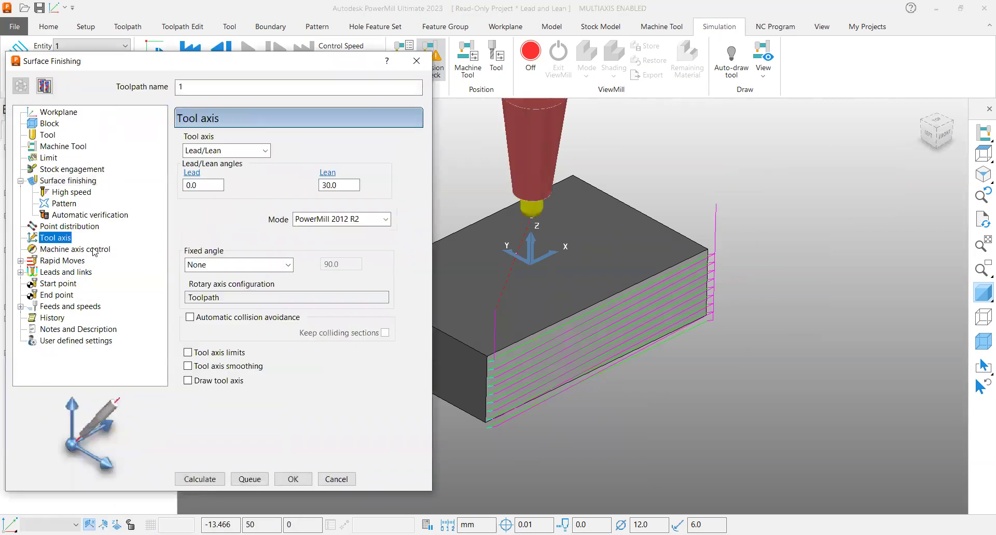
{"action": "left_click", "coordinate": [197, 185]}
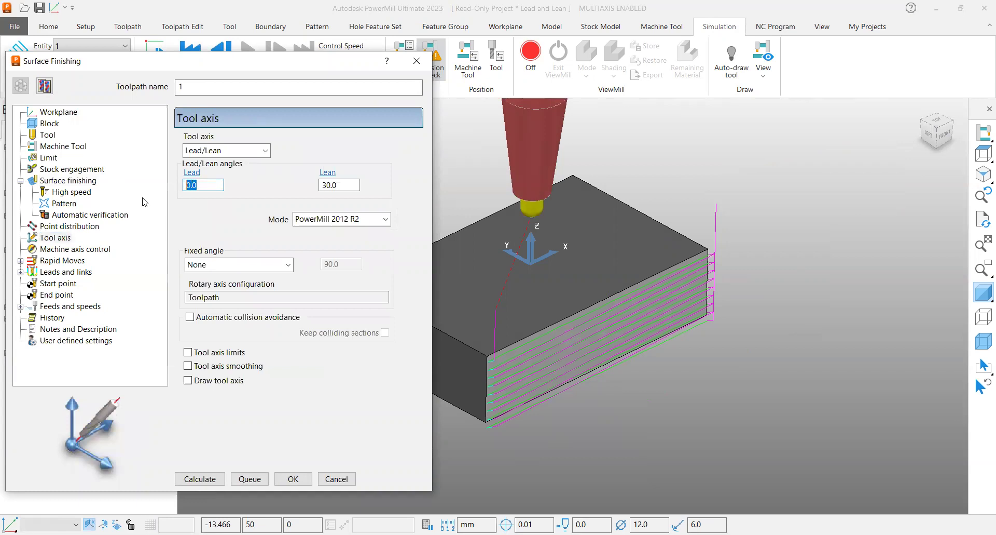
{"action": "type", "text": "30"}
{"action": "left_click", "coordinate": [197, 483]}
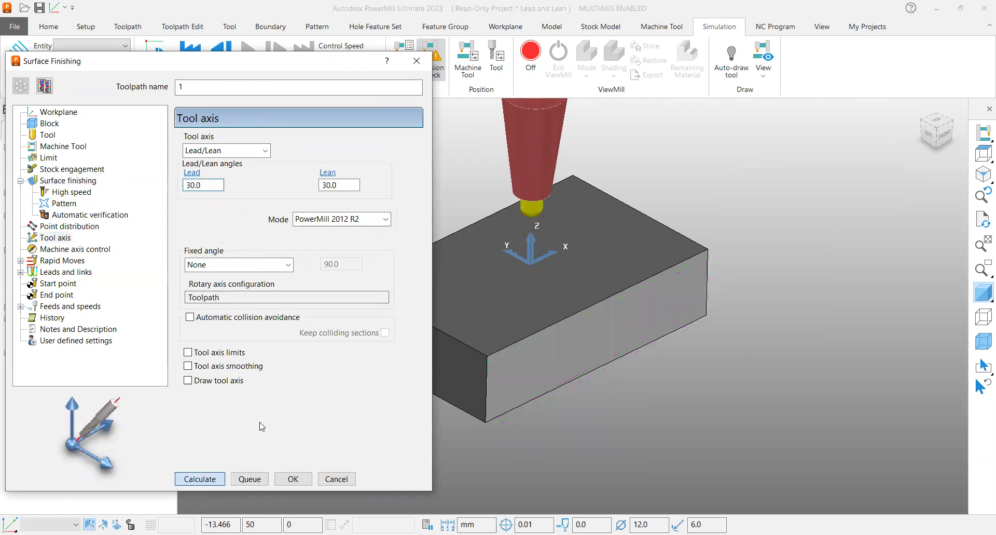
{"action": "left_click", "coordinate": [336, 478]}
{"action": "right_click", "coordinate": [57, 204]}
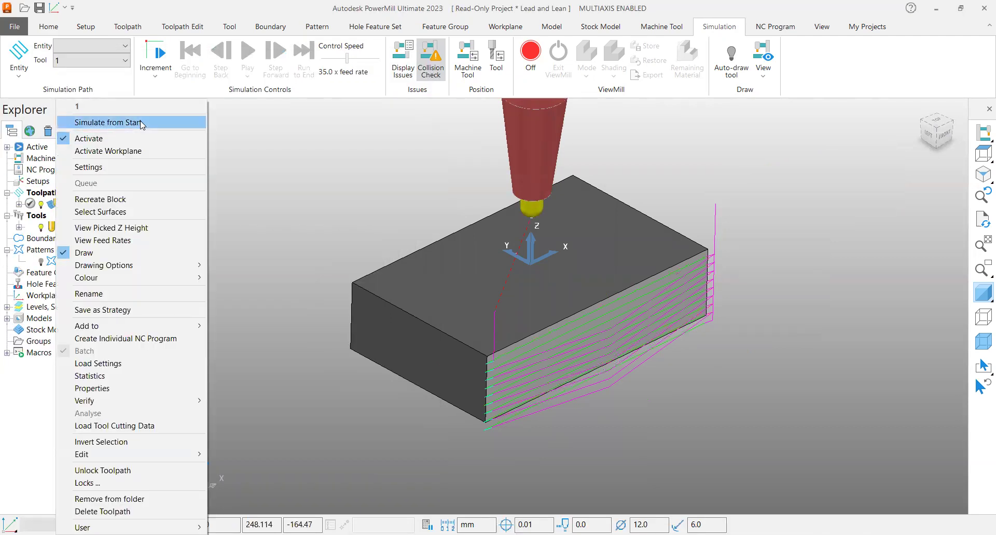
Simulate toolpath 1 from the start, orbiting to a top view of the block as it plays.
{"action": "key", "text": "Return"}
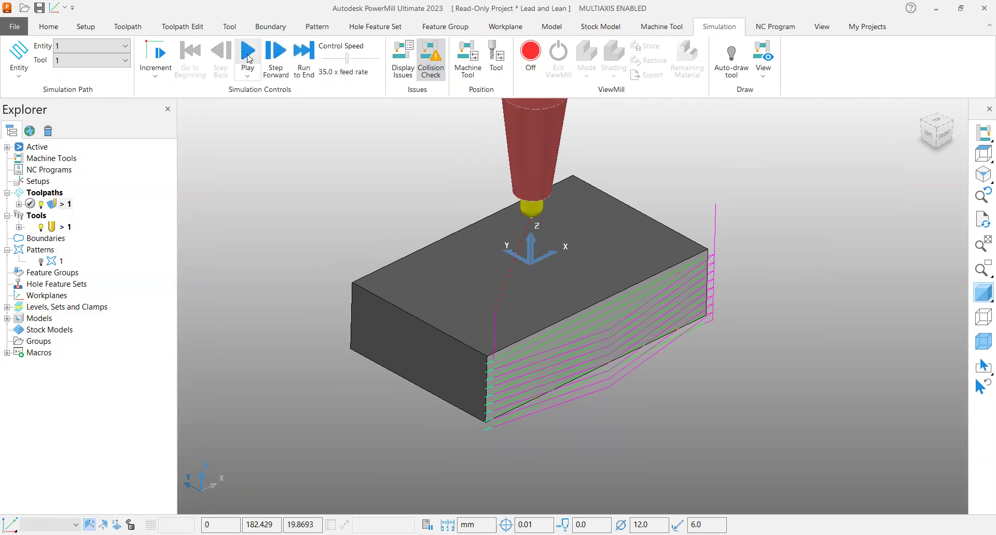
{"action": "middle_click_drag", "start_coordinate": [524, 358], "coordinate": [696, 307]}
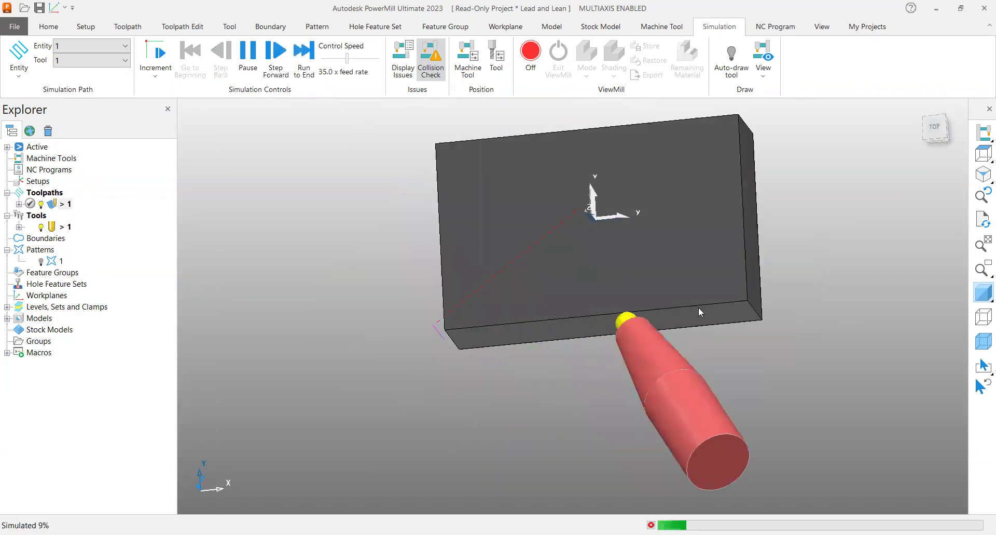
{"action": "left_click", "coordinate": [938, 128]}
{"action": "middle_click_drag", "start_coordinate": [661, 323], "coordinate": [722, 309]}
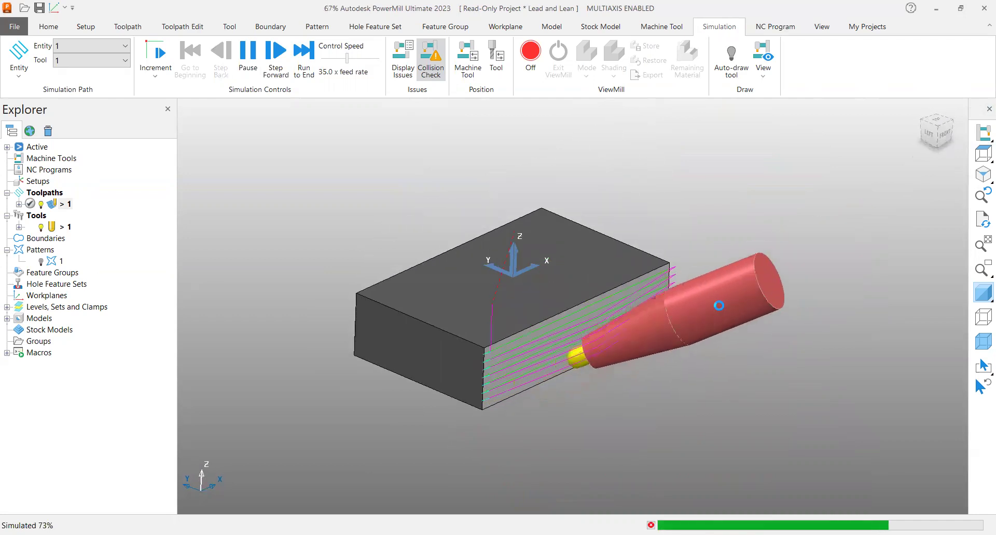